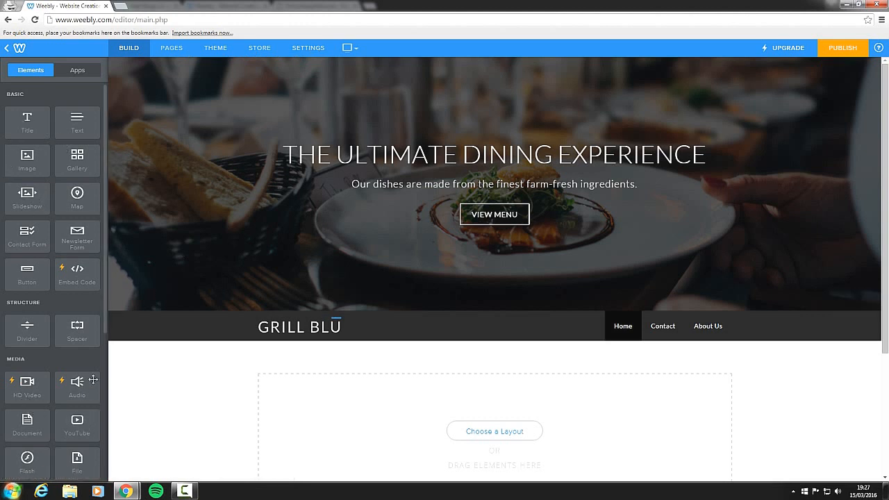
- View the site dashboard and return to editing My Site without choosing a website domain
{"action": "left_click", "coordinate": [18, 52]}
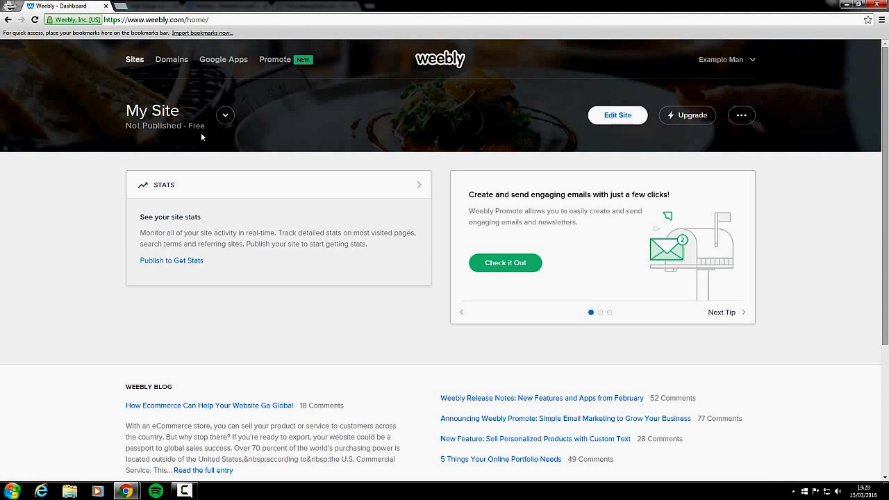
{"action": "left_click", "coordinate": [608, 123]}
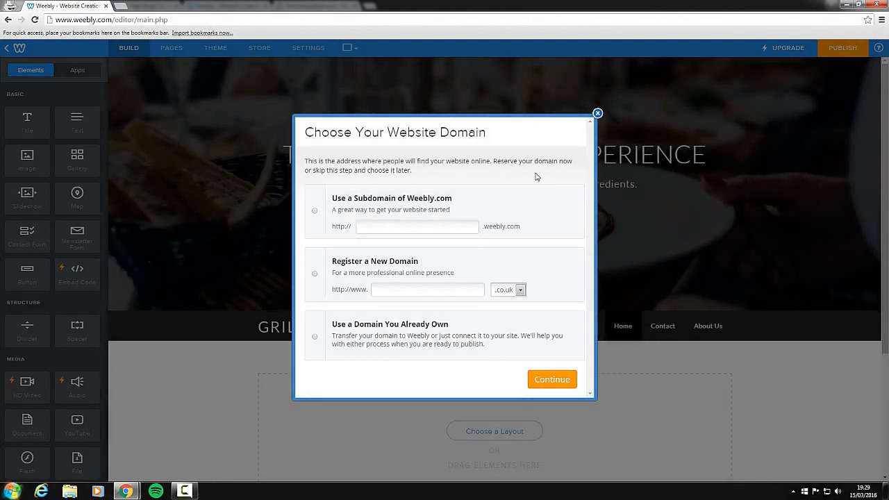
{"action": "left_click", "coordinate": [598, 114]}
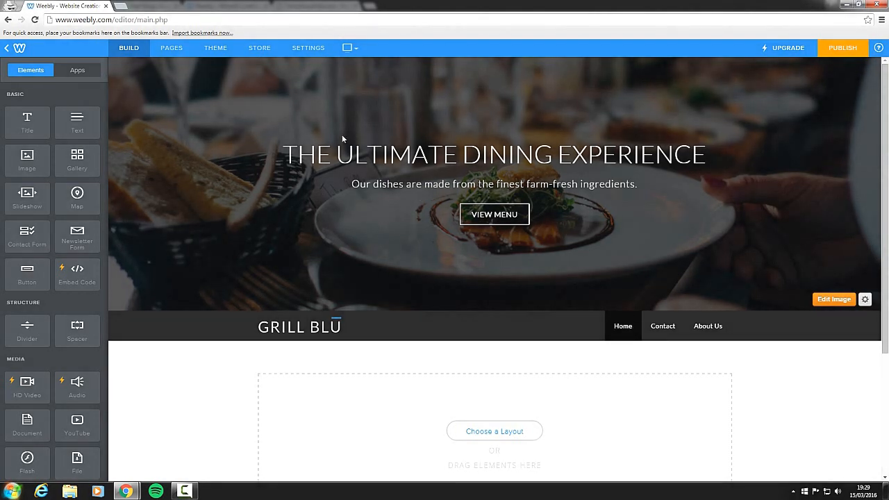
- Open the theme gallery and browse the featured themes
{"action": "left_click", "coordinate": [222, 52]}
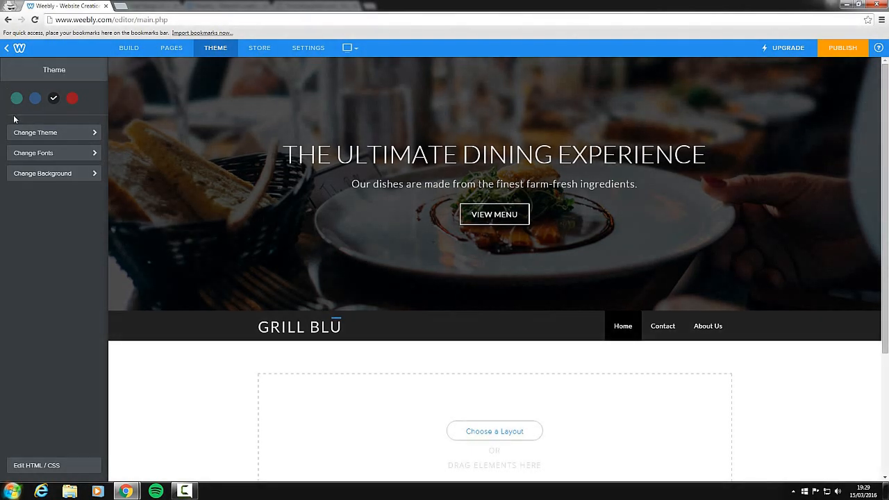
{"action": "left_click", "coordinate": [34, 140]}
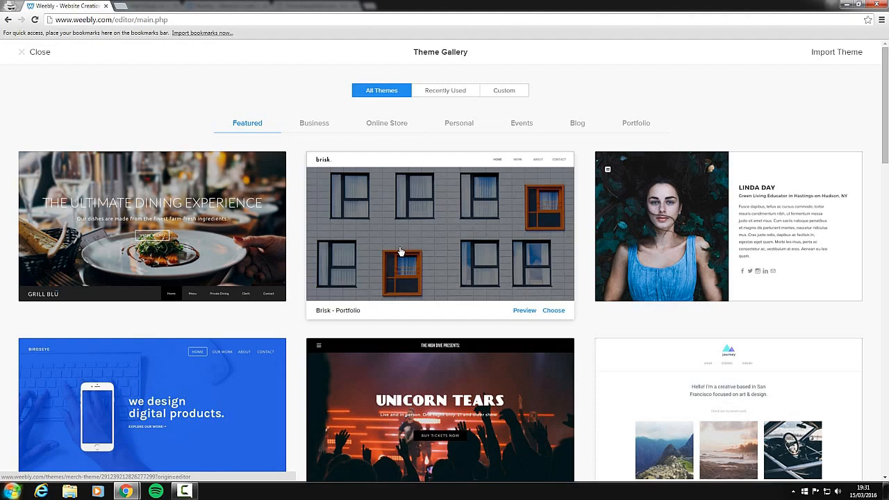
{"action": "scroll", "coordinate": [400, 252], "scroll_direction": "down", "scroll_amount": 2}
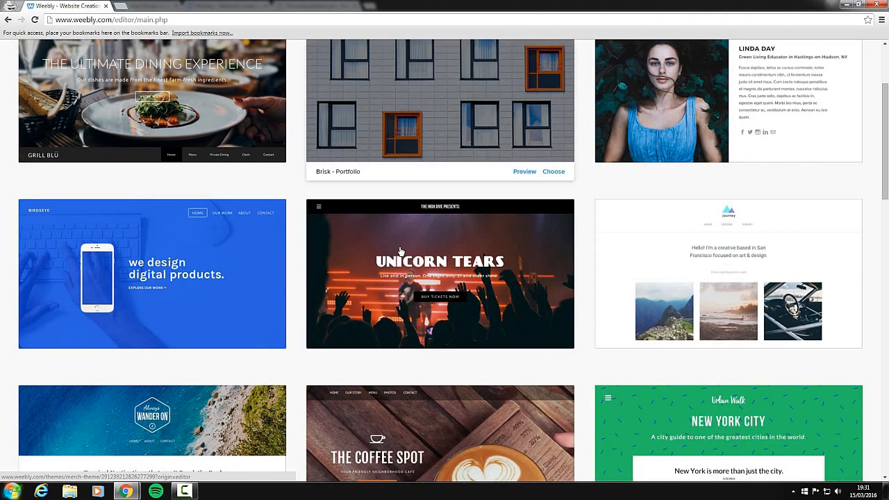
{"action": "scroll", "coordinate": [400, 251], "scroll_direction": "down", "scroll_amount": 5}
{"action": "scroll", "coordinate": [398, 251], "scroll_direction": "down", "scroll_amount": 4}
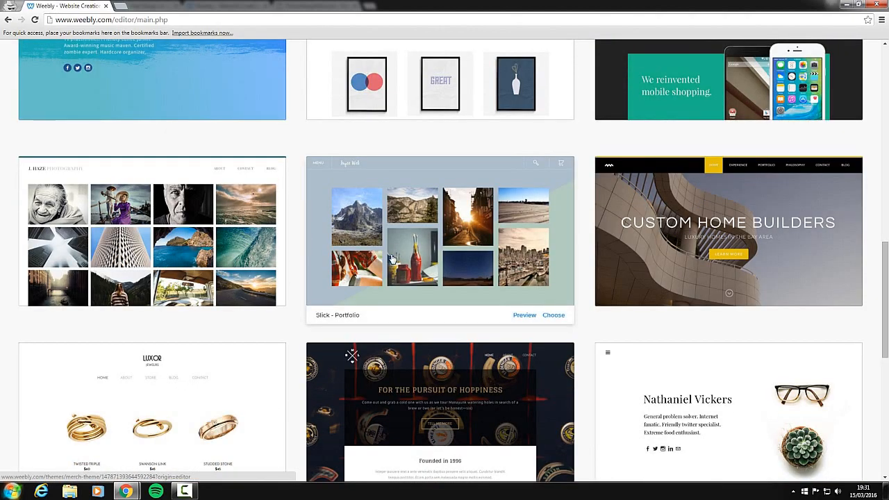
{"action": "scroll", "coordinate": [398, 252], "scroll_direction": "down", "scroll_amount": 1}
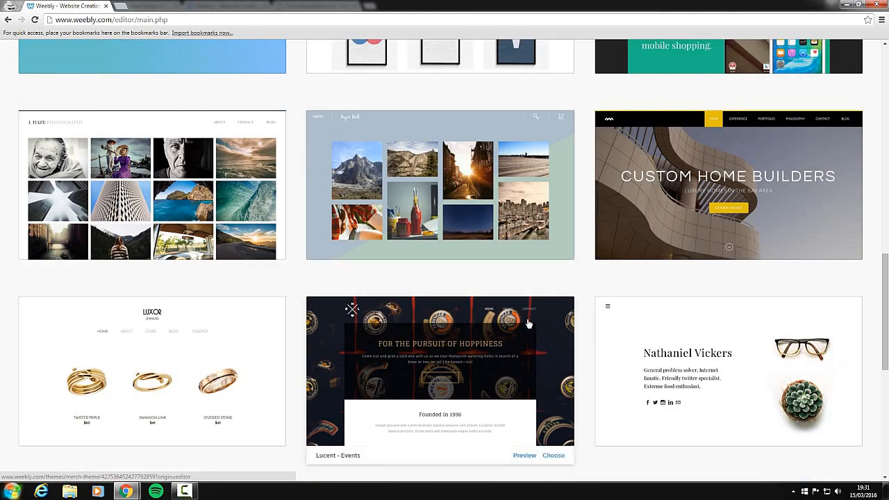
{"action": "scroll", "coordinate": [530, 325], "scroll_direction": "down", "scroll_amount": 2}
{"action": "scroll", "coordinate": [530, 328], "scroll_direction": "down", "scroll_amount": 3}
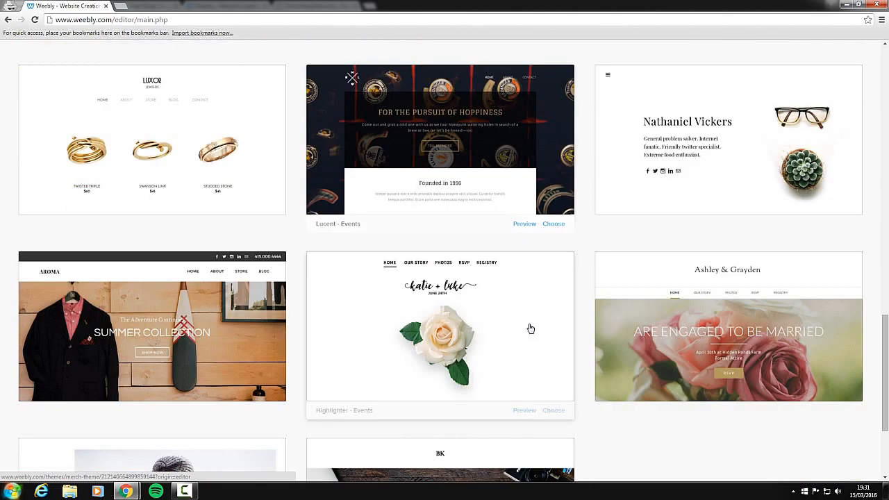
{"action": "scroll", "coordinate": [532, 330], "scroll_direction": "up", "scroll_amount": 10}
{"action": "scroll", "coordinate": [533, 332], "scroll_direction": "up", "scroll_amount": 12}
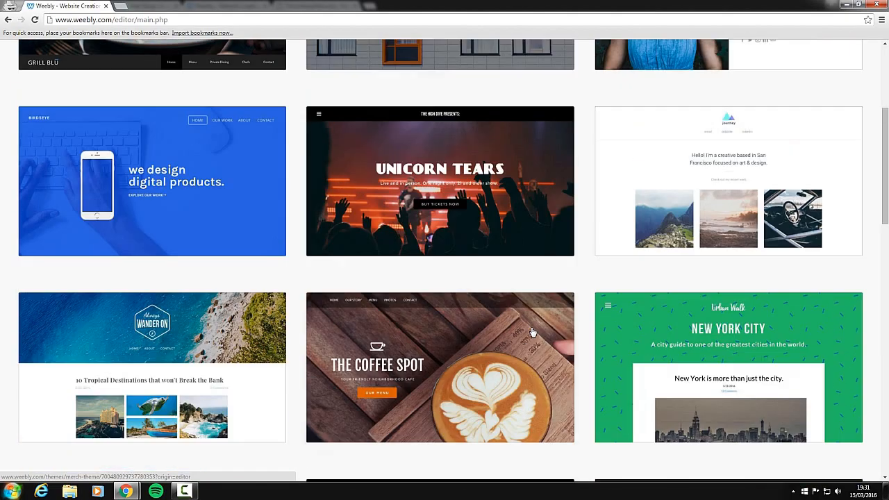
- Preview the Dusk theme from the Events category and apply it to the site
{"action": "left_click", "coordinate": [521, 123]}
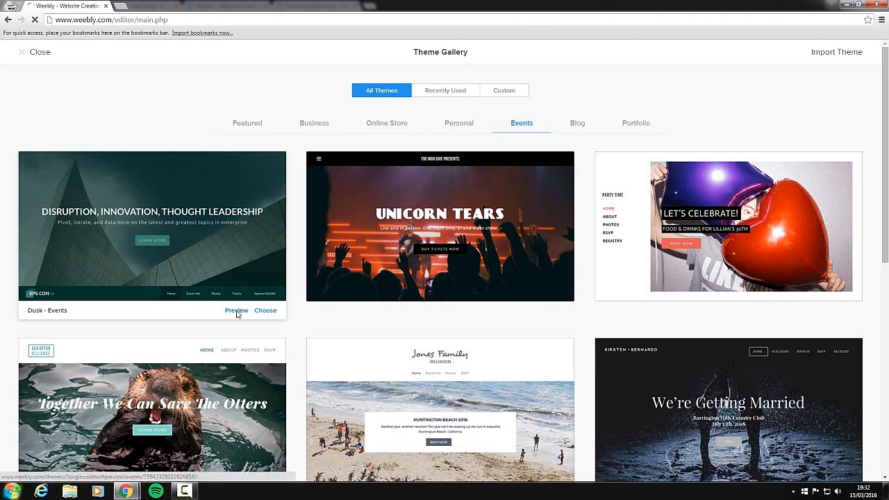
{"action": "left_click", "coordinate": [236, 310]}
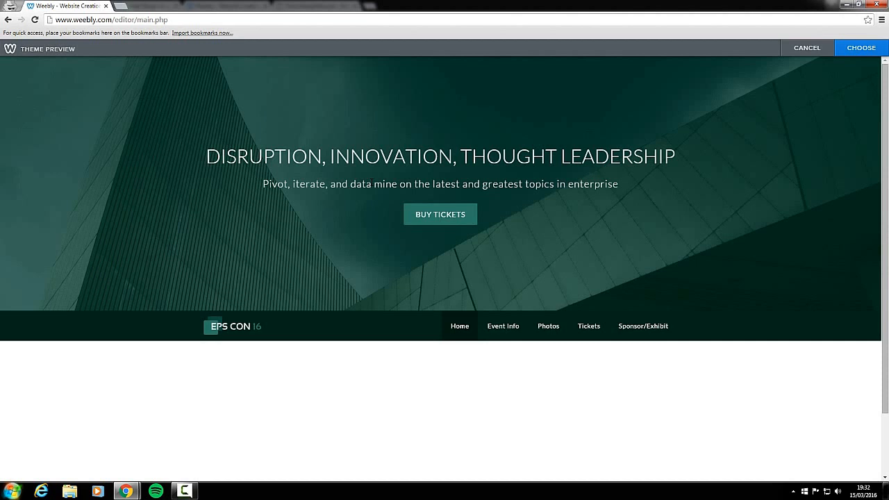
{"action": "scroll", "coordinate": [372, 185], "scroll_direction": "down", "scroll_amount": 1}
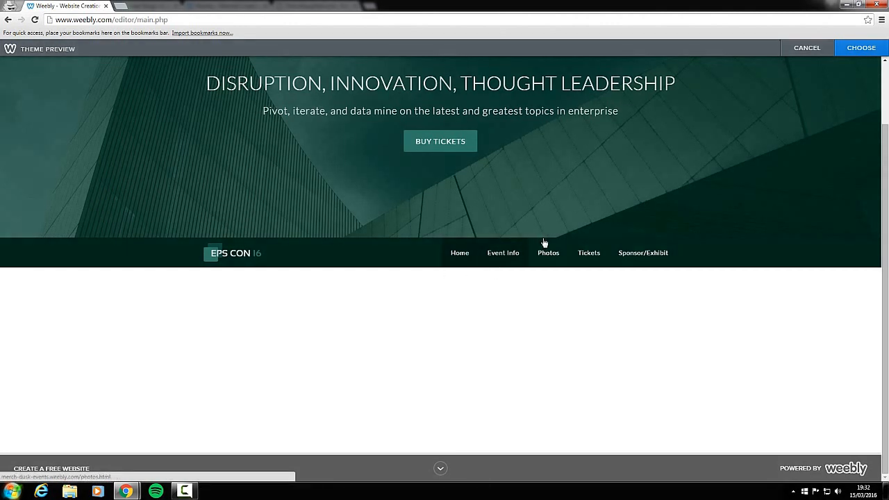
{"action": "scroll", "coordinate": [634, 314], "scroll_direction": "up", "scroll_amount": 1}
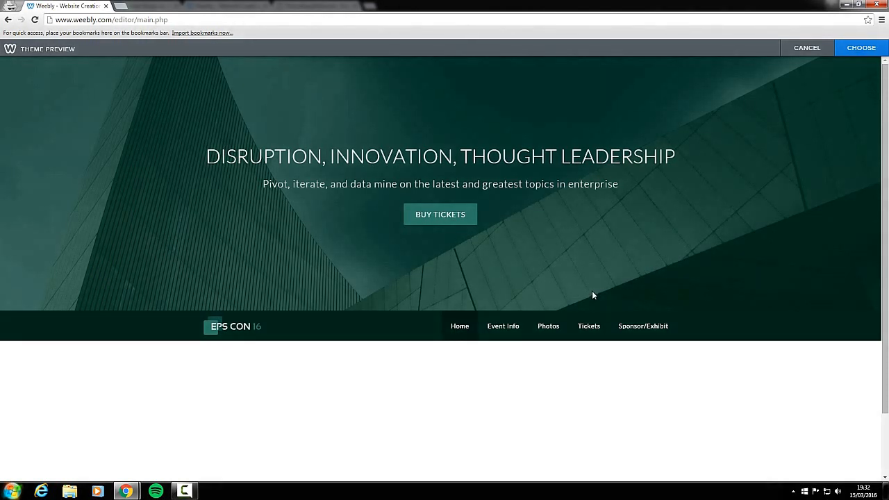
{"action": "left_click", "coordinate": [554, 324]}
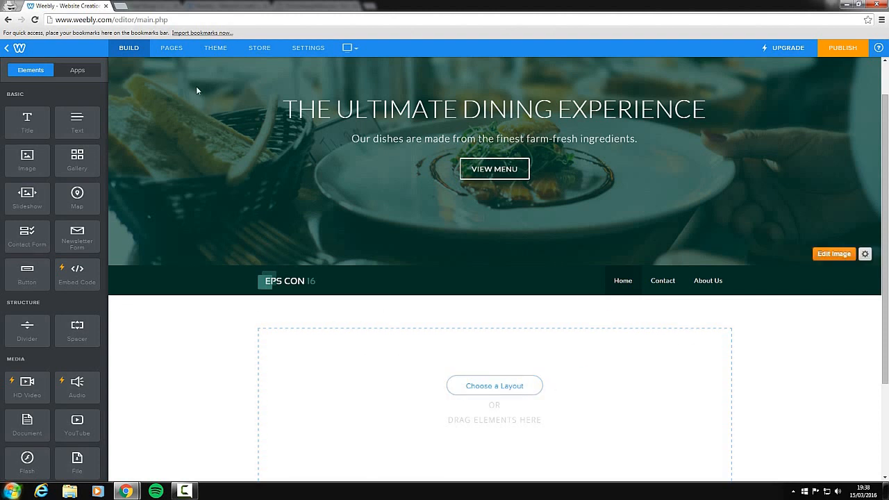
- Try the Home page in second and last place in the page order, and move it back to first
{"action": "left_click", "coordinate": [176, 52]}
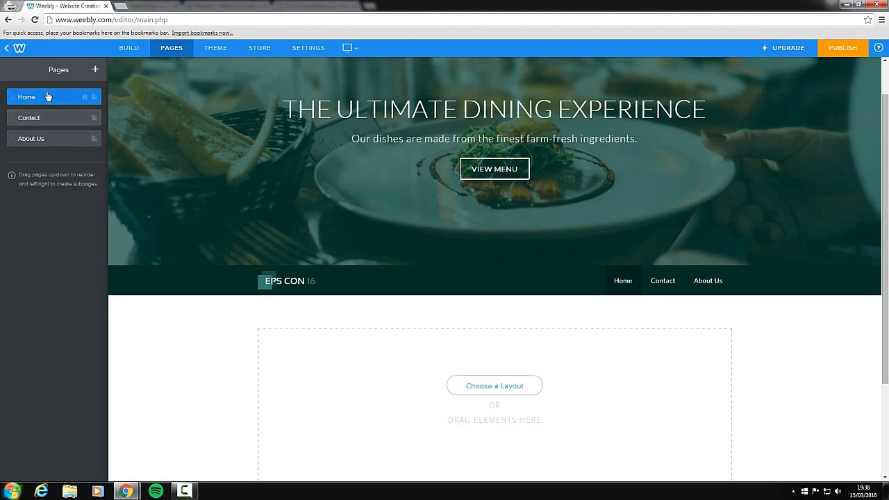
{"action": "left_click_drag", "start_coordinate": [49, 96], "coordinate": [49, 114]}
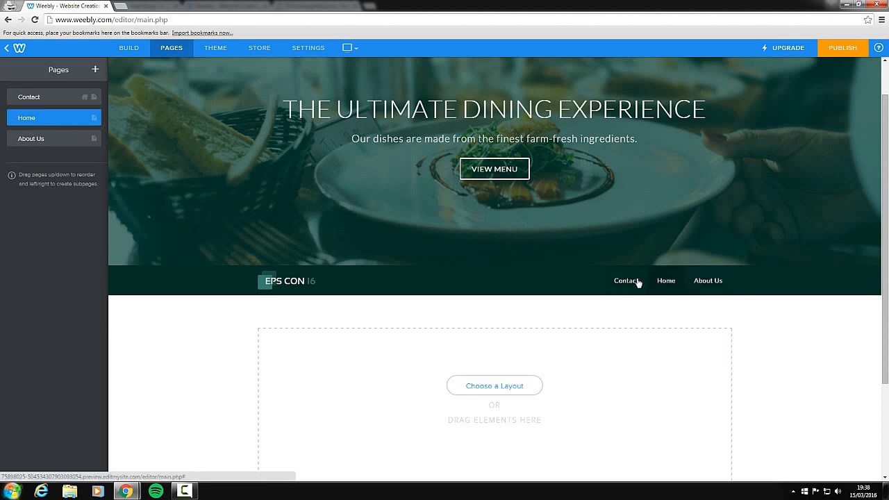
{"action": "left_click_drag", "start_coordinate": [44, 118], "coordinate": [46, 140]}
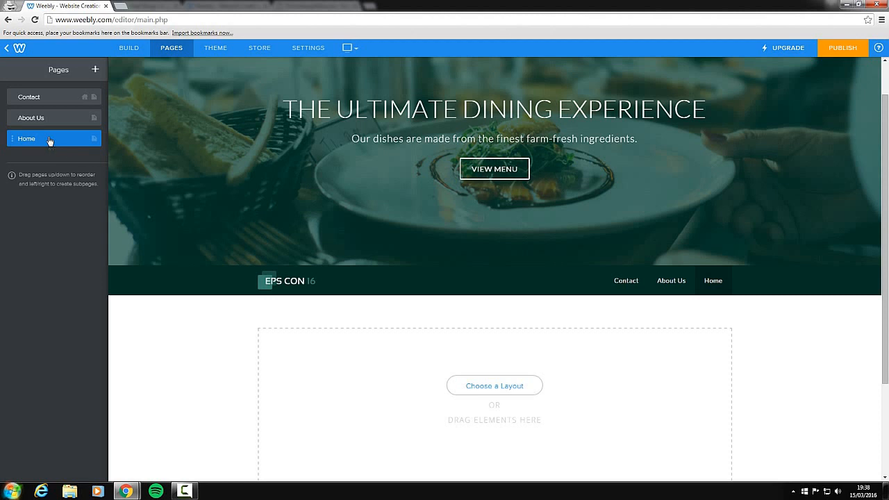
{"action": "left_click_drag", "start_coordinate": [49, 140], "coordinate": [48, 97]}
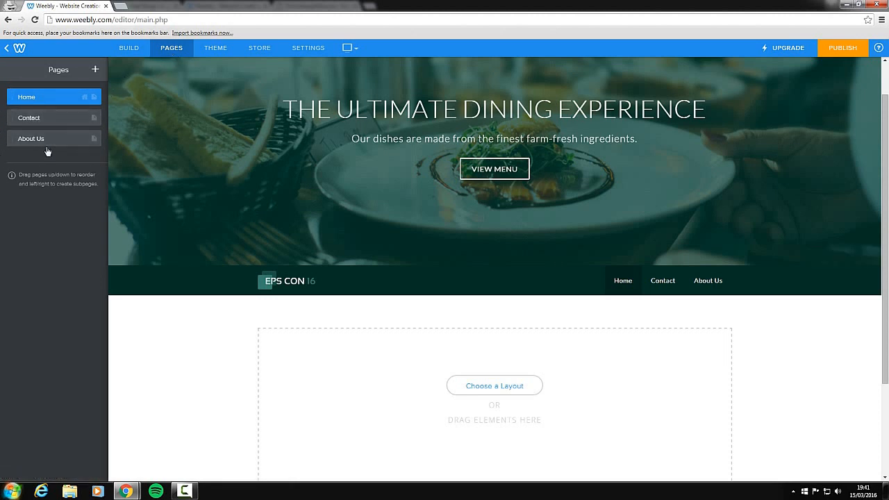
- Add a standard page named Gallery and place it before About Us in the page order
{"action": "left_click", "coordinate": [95, 71]}
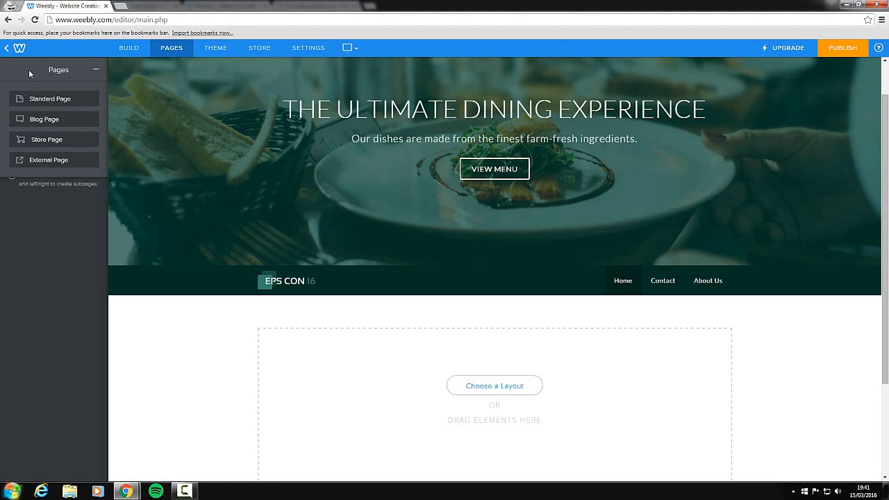
{"action": "left_click", "coordinate": [44, 103]}
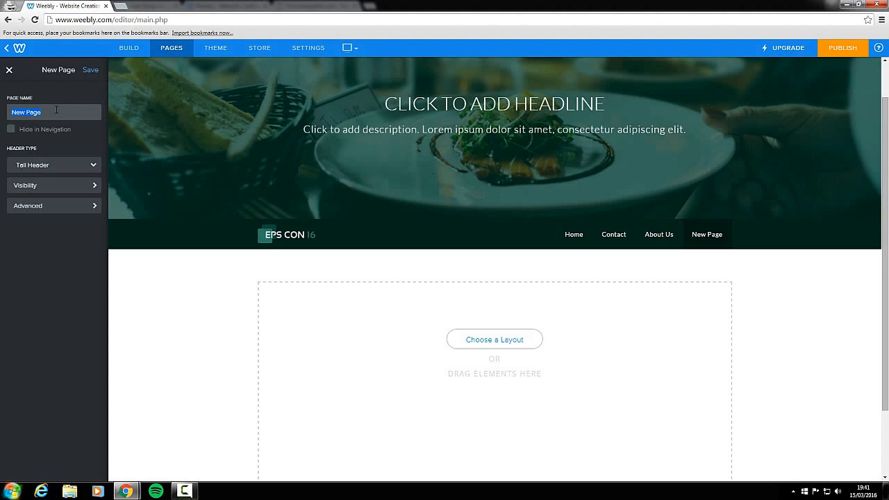
{"action": "type", "text": "Gallery"}
{"action": "left_click", "coordinate": [704, 243]}
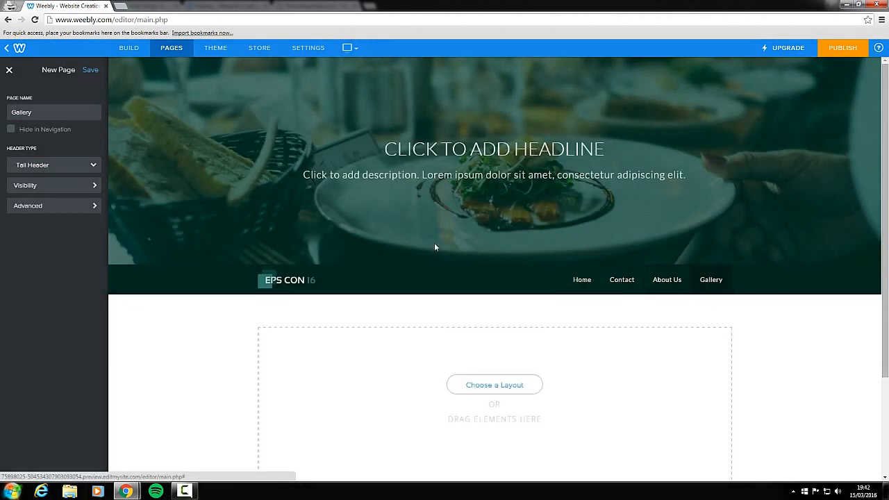
{"action": "left_click", "coordinate": [40, 114]}
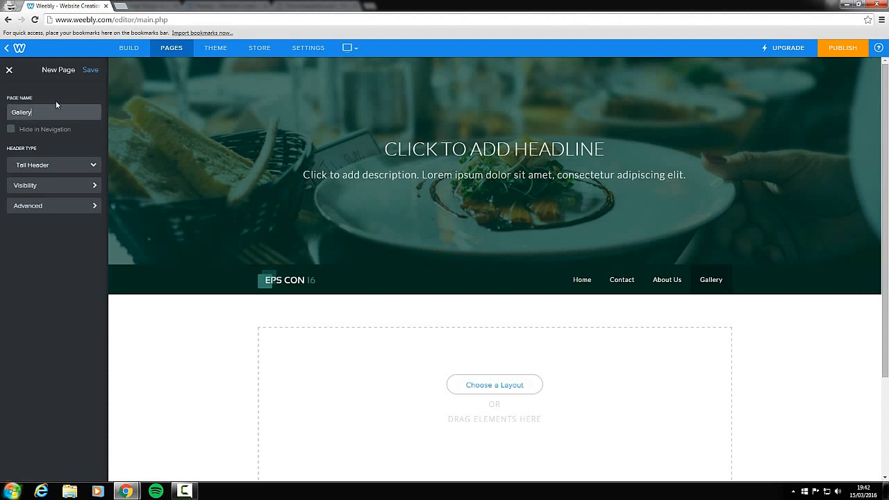
{"action": "left_click", "coordinate": [91, 75]}
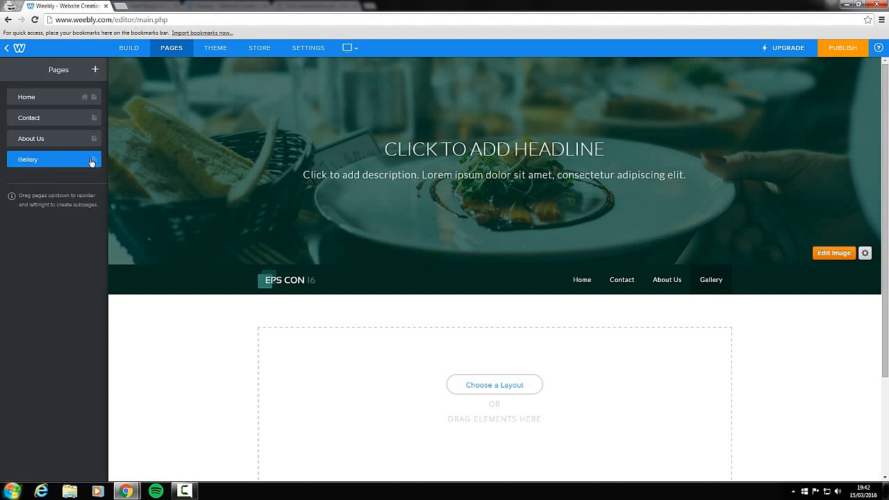
{"action": "left_click_drag", "start_coordinate": [49, 159], "coordinate": [44, 140]}
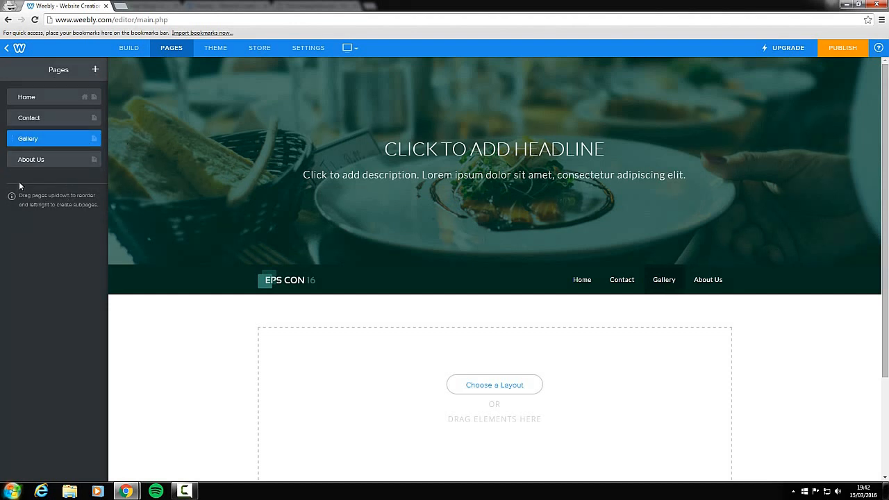
- Delete the Gallery page from the site
{"action": "left_click", "coordinate": [42, 142]}
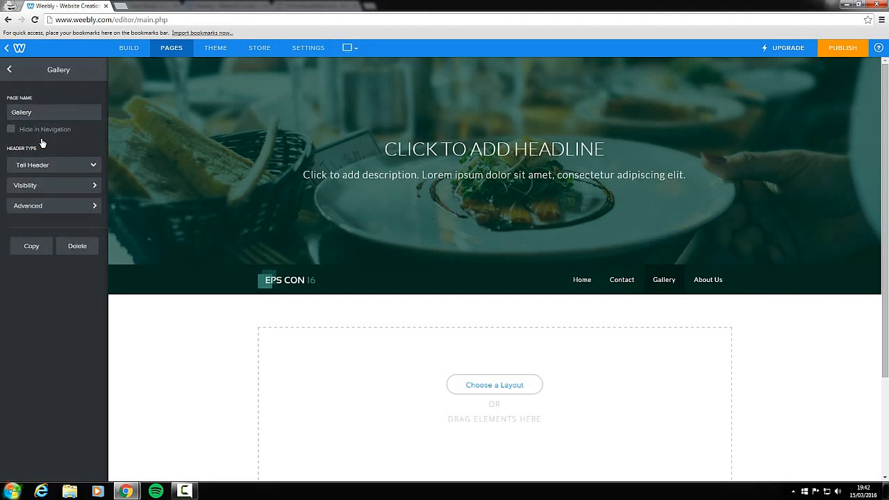
{"action": "left_click", "coordinate": [77, 247]}
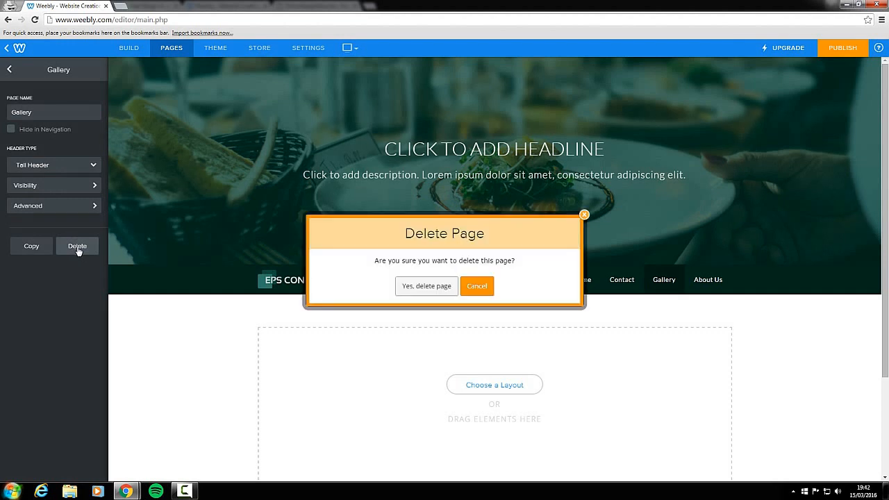
{"action": "left_click", "coordinate": [435, 288]}
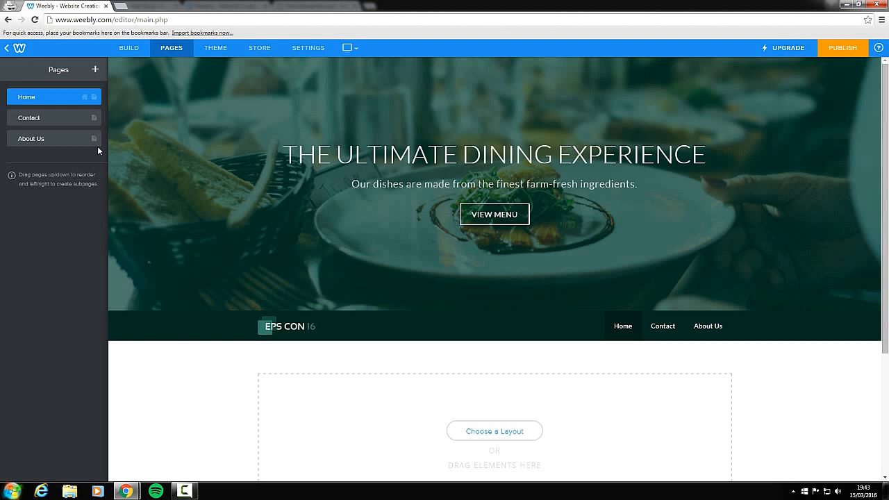
- Try the No Header type on the Contact page and set its header type to Tall Header
{"action": "left_click", "coordinate": [41, 124]}
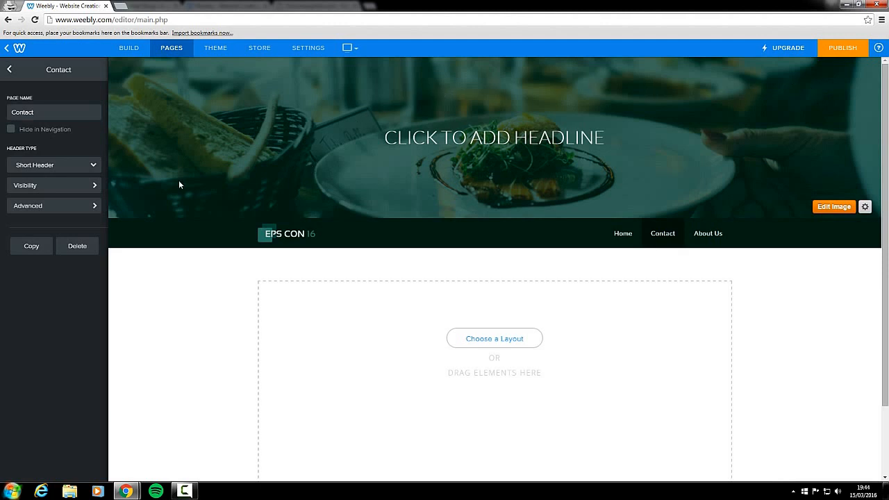
{"action": "left_click", "coordinate": [93, 165]}
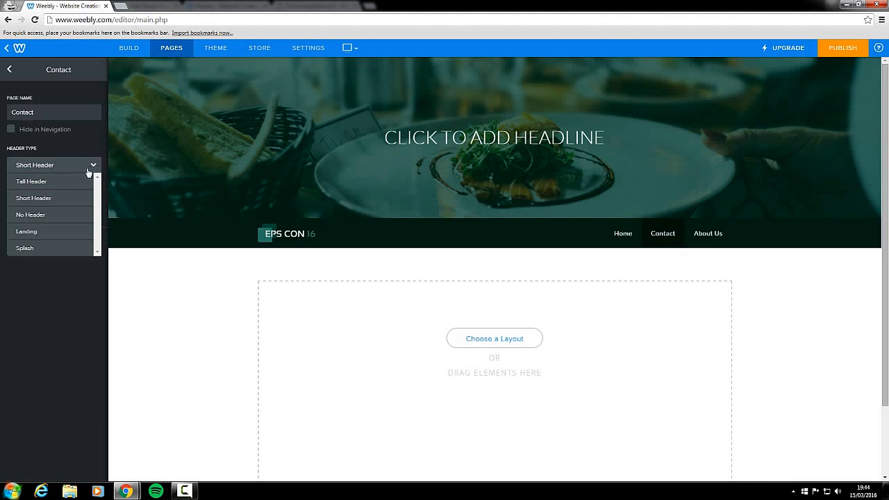
{"action": "left_click", "coordinate": [77, 181]}
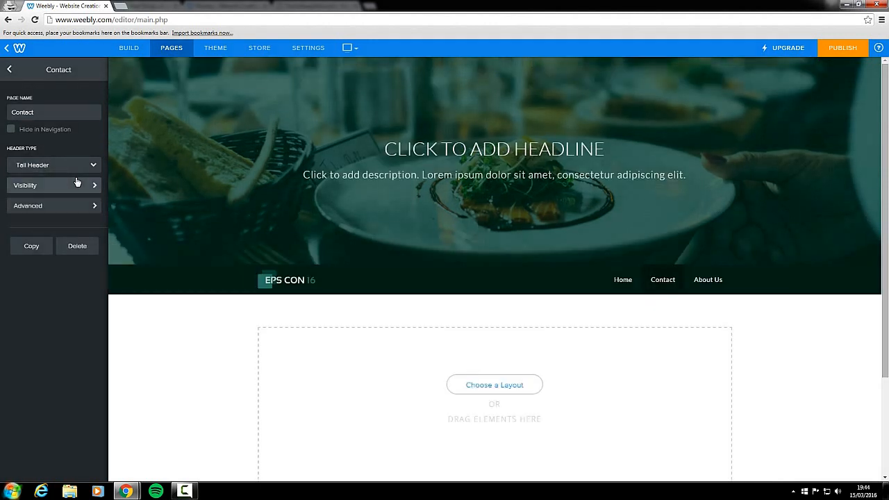
{"action": "left_click", "coordinate": [80, 166]}
{"action": "left_click", "coordinate": [59, 220]}
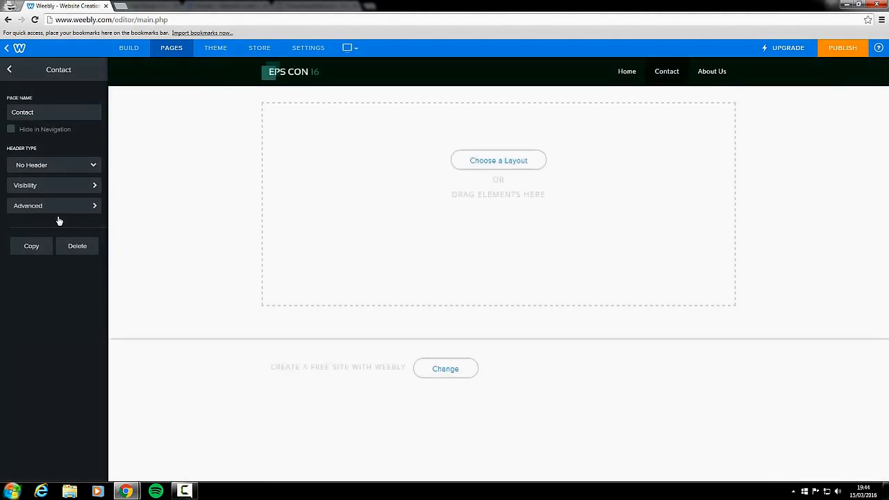
{"action": "left_click", "coordinate": [56, 166]}
{"action": "left_click", "coordinate": [55, 183]}
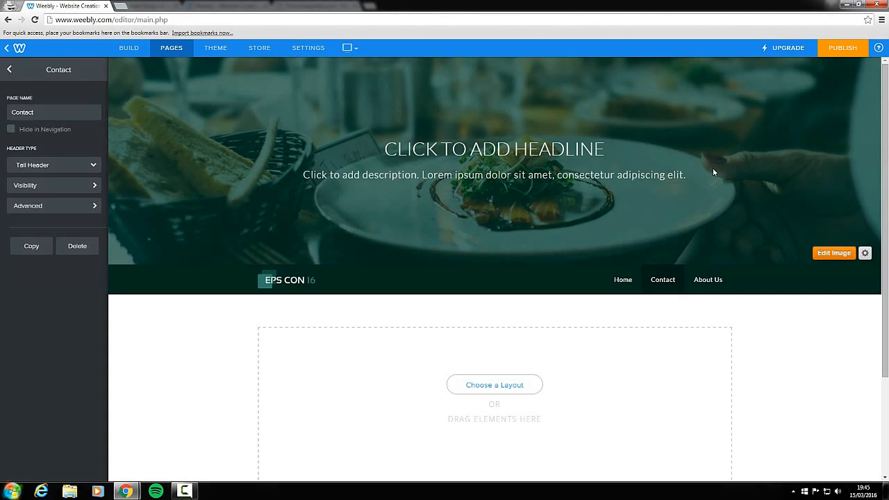
- Open the Contact page's header image for editing and shift the photo upward within the header
{"action": "left_click", "coordinate": [821, 253]}
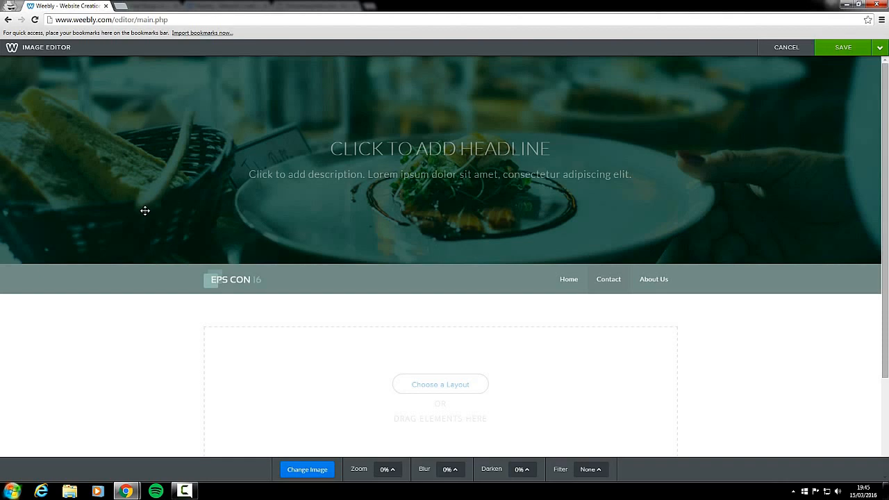
{"action": "left_click_drag", "start_coordinate": [146, 186], "coordinate": [118, 160]}
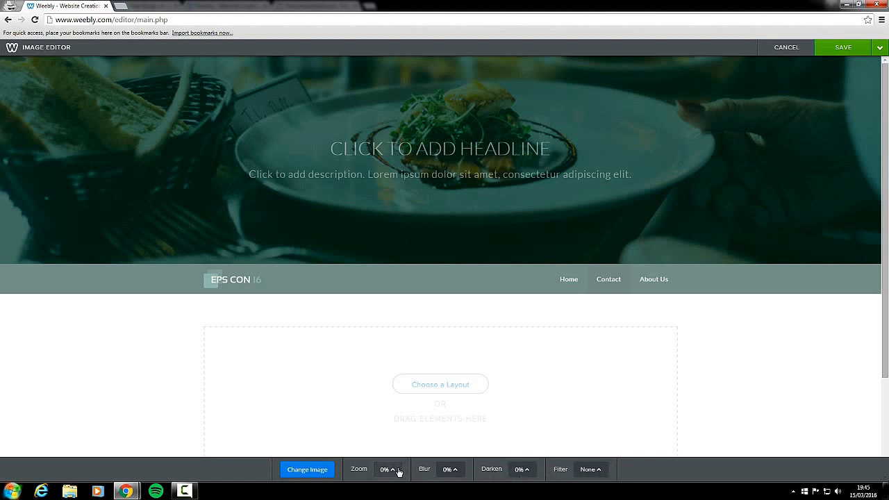
{"action": "left_click", "coordinate": [591, 470]}
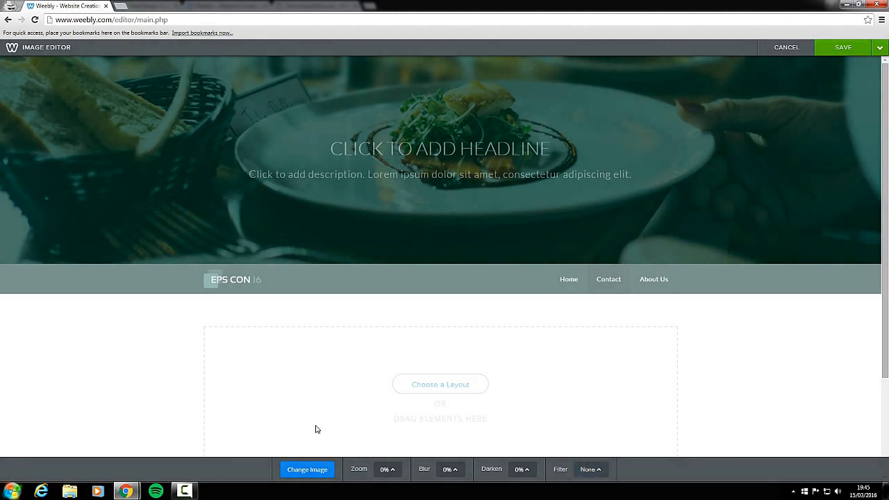
- Browse the stock backgrounds available for the header image and view the image upload options
{"action": "left_click", "coordinate": [316, 470]}
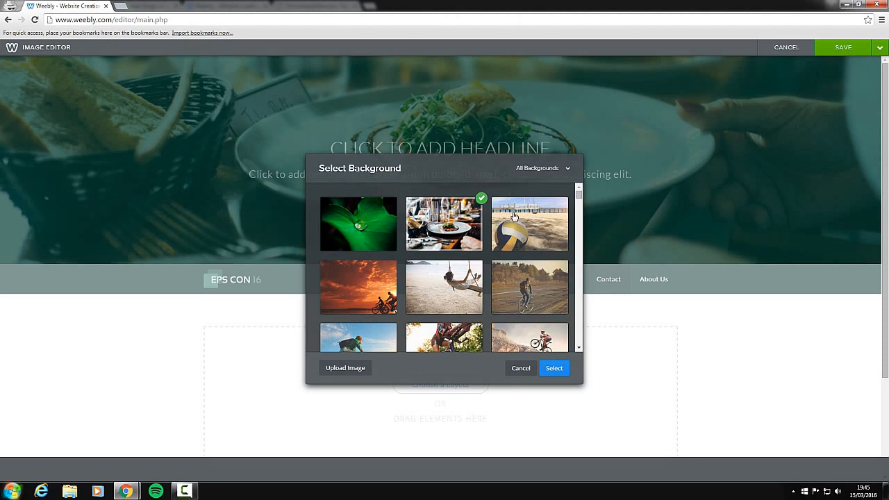
{"action": "scroll", "coordinate": [535, 240], "scroll_direction": "down", "scroll_amount": 1}
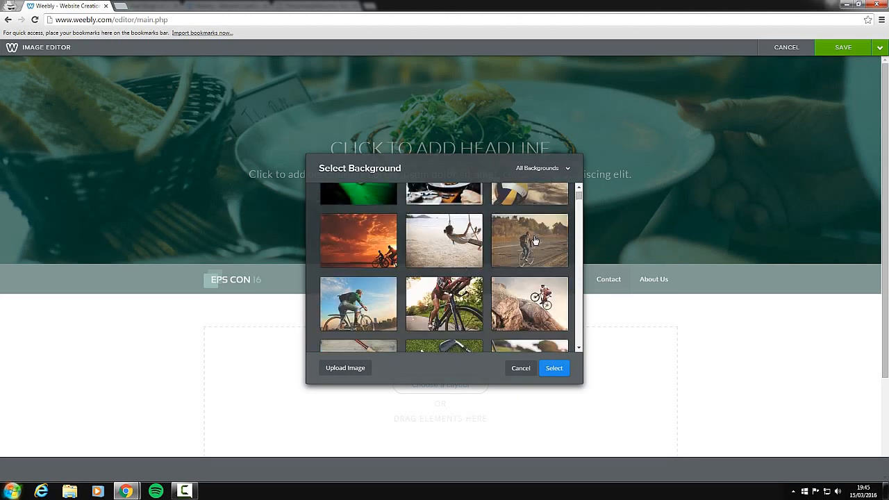
{"action": "scroll", "coordinate": [535, 240], "scroll_direction": "down", "scroll_amount": 4}
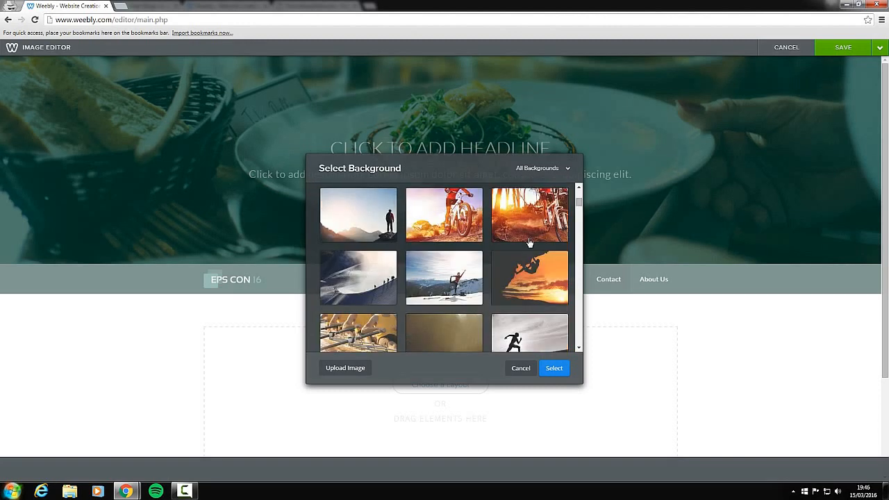
{"action": "scroll", "coordinate": [529, 242], "scroll_direction": "down", "scroll_amount": 6}
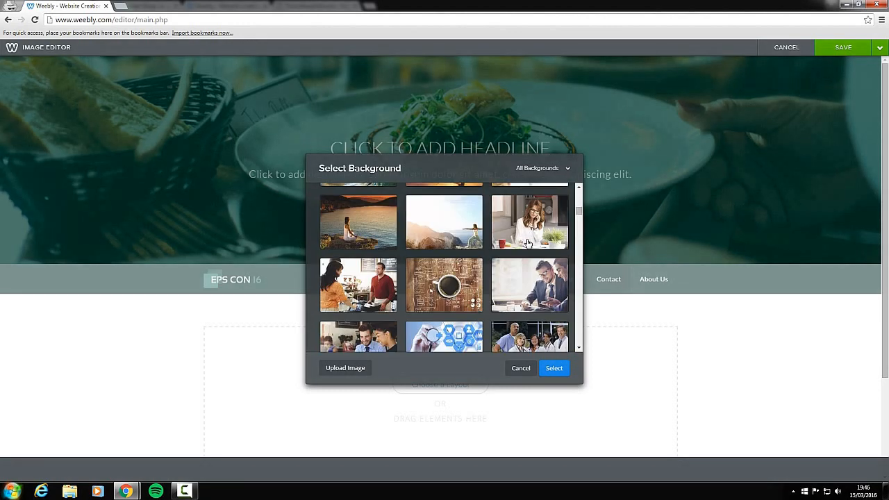
{"action": "scroll", "coordinate": [527, 243], "scroll_direction": "down", "scroll_amount": 1}
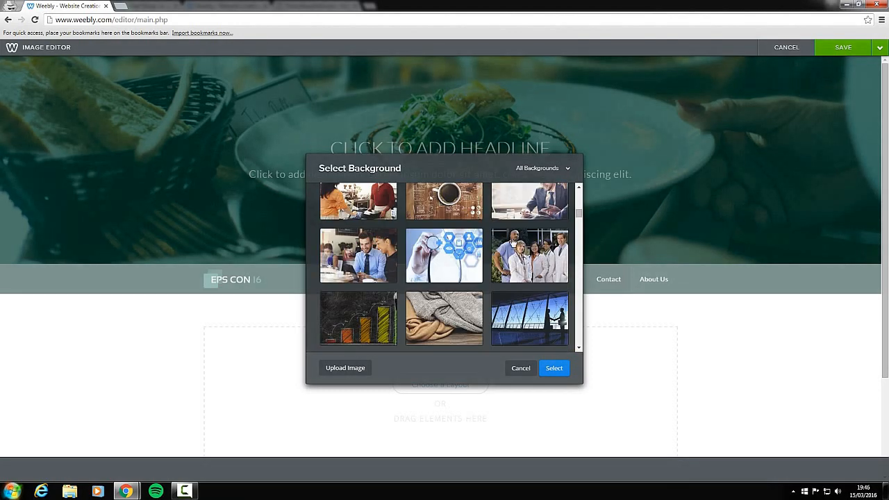
{"action": "left_click", "coordinate": [347, 368]}
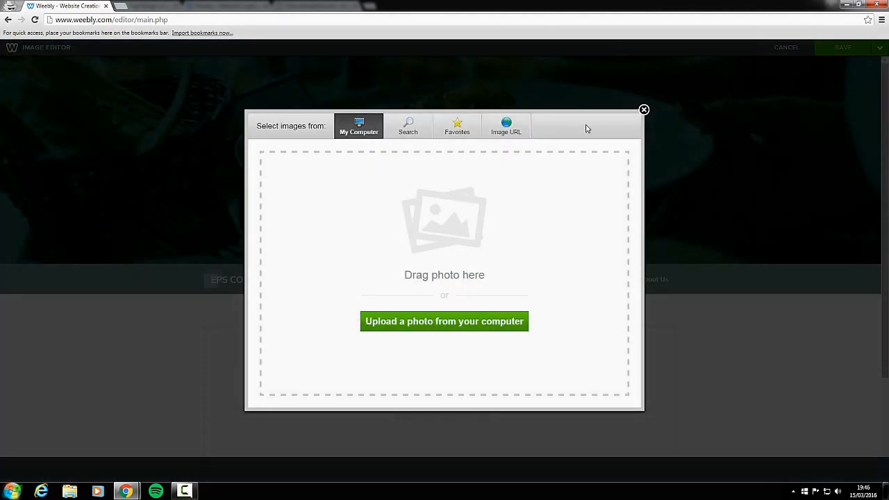
{"action": "left_click", "coordinate": [644, 110]}
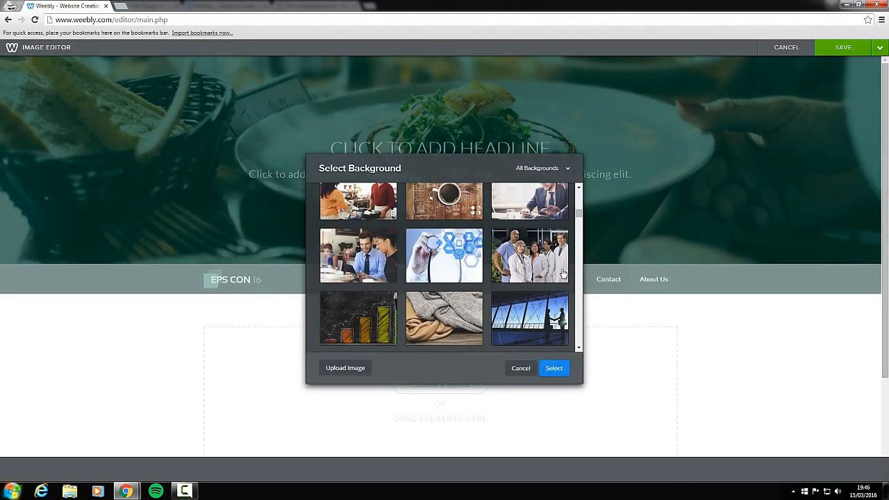
{"action": "left_click", "coordinate": [522, 369]}
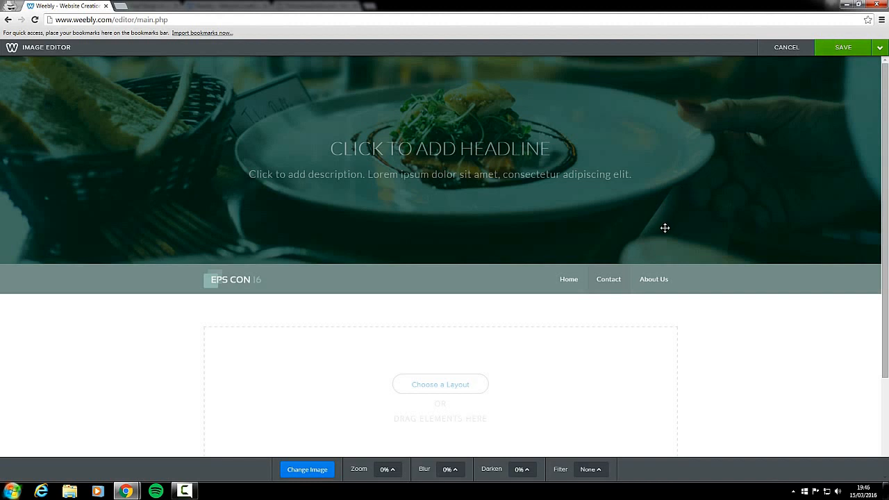
- Save the repositioned header image to all pages
{"action": "left_click", "coordinate": [880, 50]}
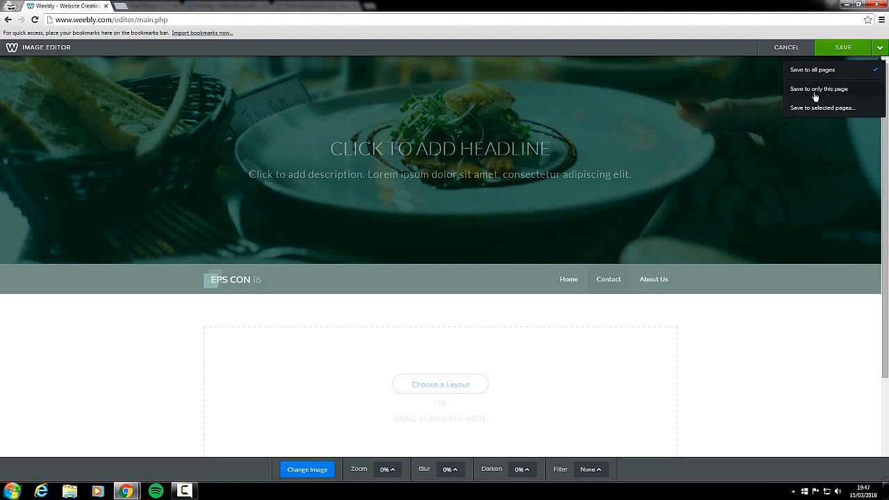
{"action": "left_click", "coordinate": [832, 50]}
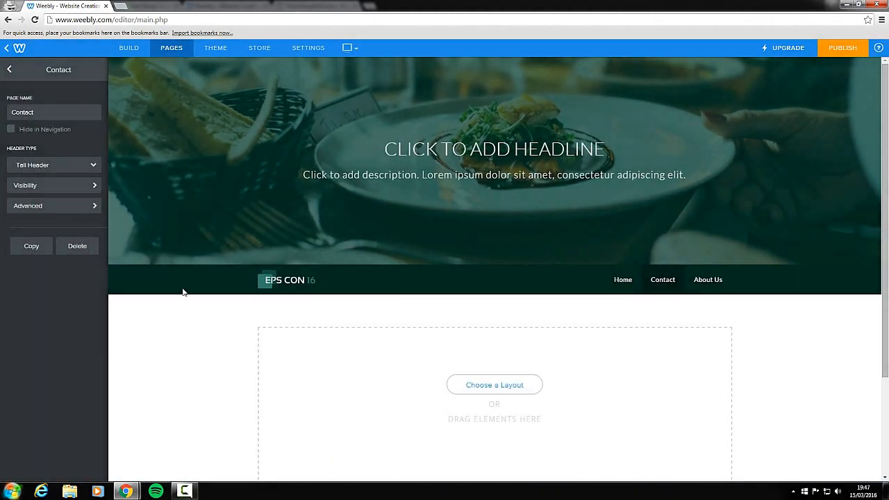
- Review the visibility options of the Contact page and return to the page list
{"action": "left_click", "coordinate": [90, 186]}
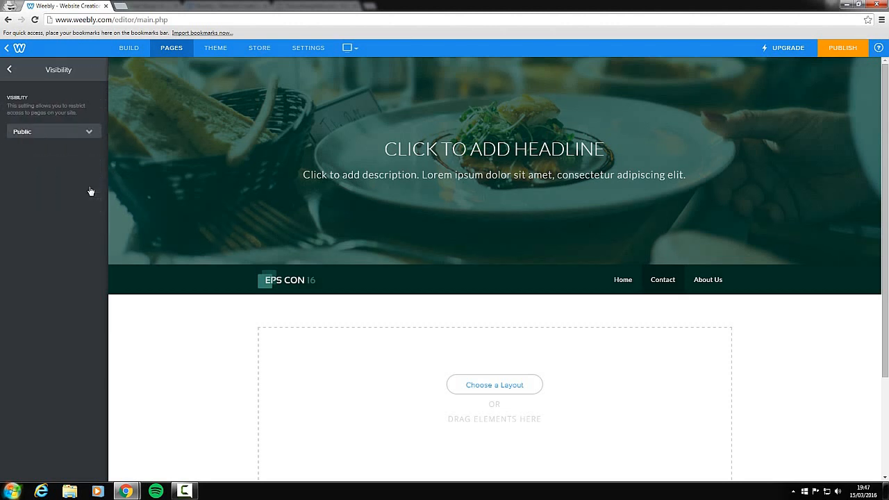
{"action": "left_click", "coordinate": [67, 132]}
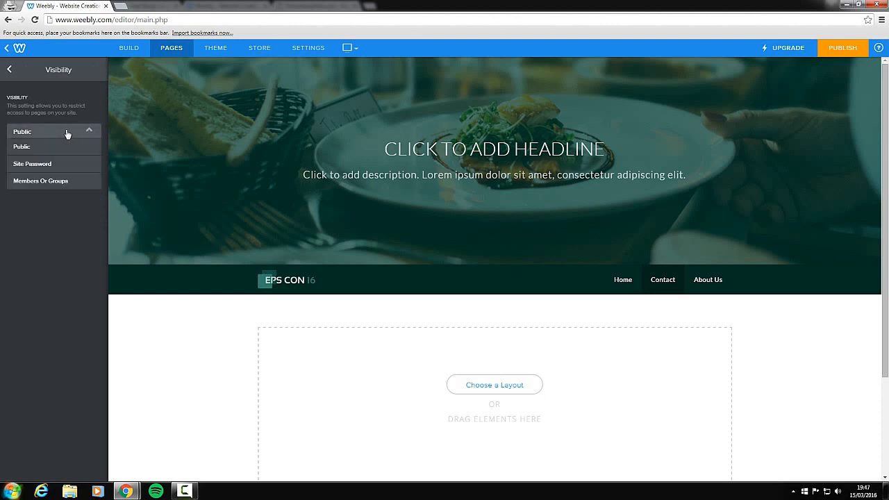
{"action": "left_click", "coordinate": [66, 131]}
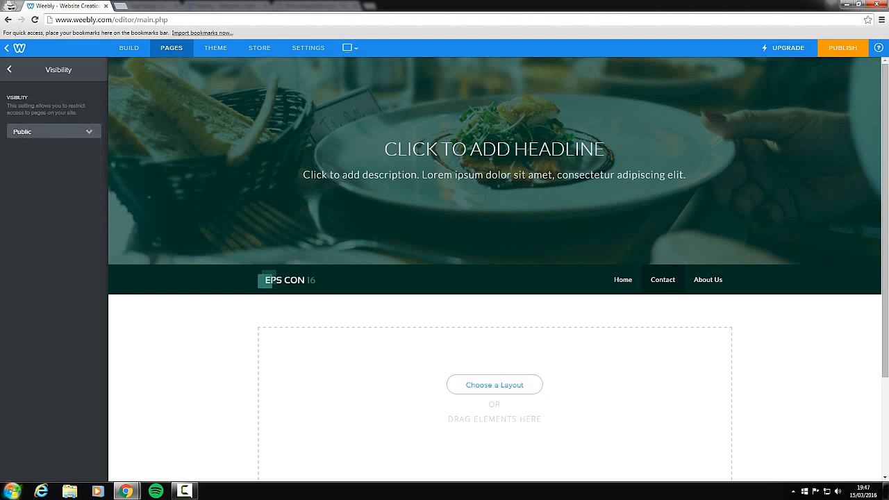
{"action": "left_click", "coordinate": [9, 69]}
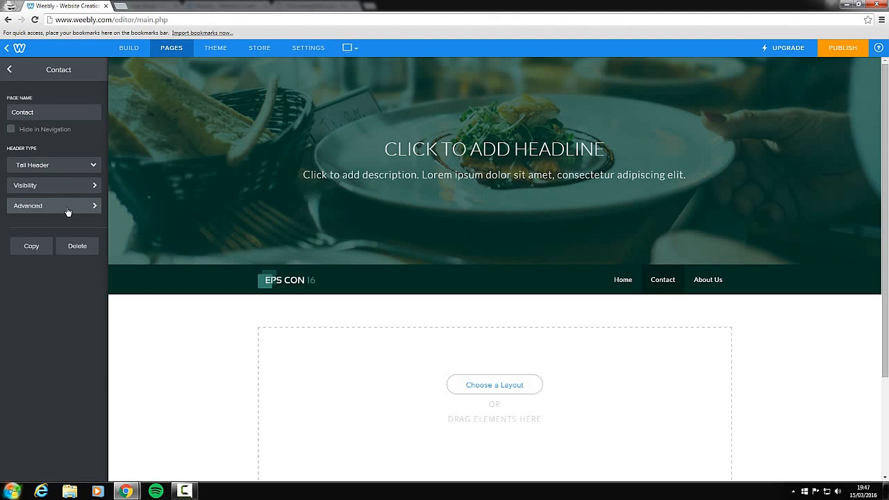
{"action": "left_click", "coordinate": [9, 69]}
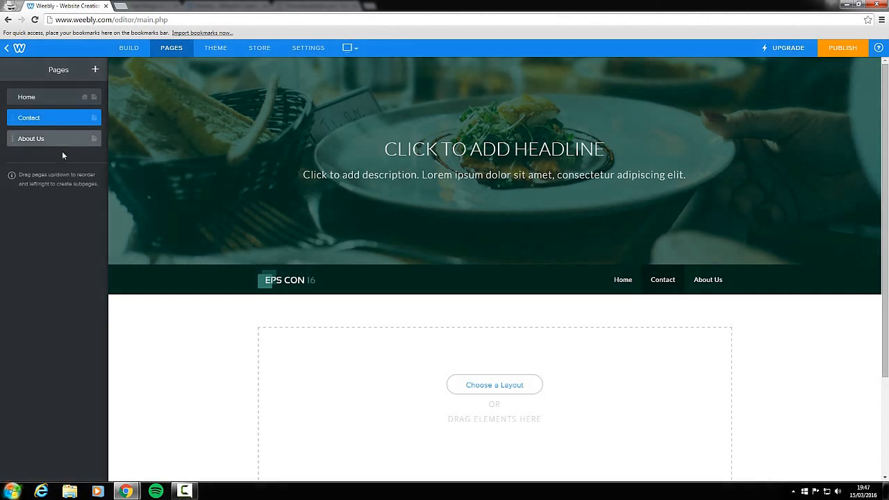
- Switch to building the Contact page and browse the Home layouts offered for its empty content area
{"action": "scroll", "coordinate": [180, 239], "scroll_direction": "down", "scroll_amount": 1}
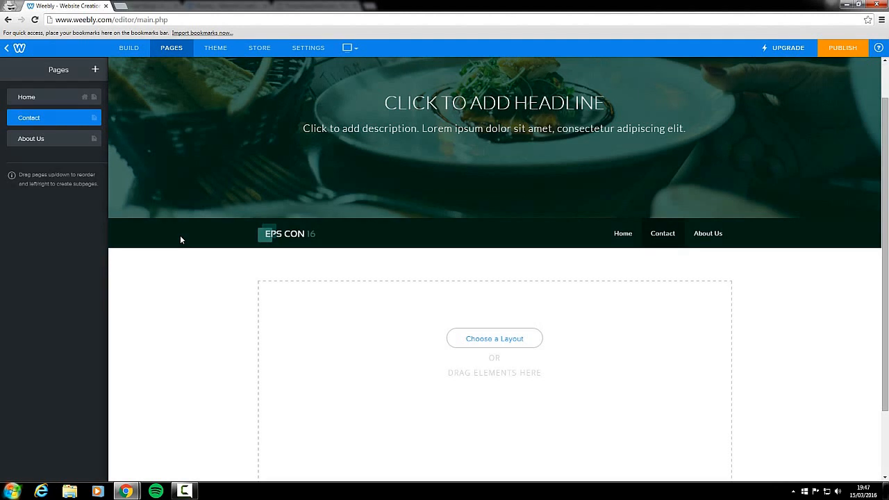
{"action": "scroll", "coordinate": [180, 240], "scroll_direction": "down", "scroll_amount": 2}
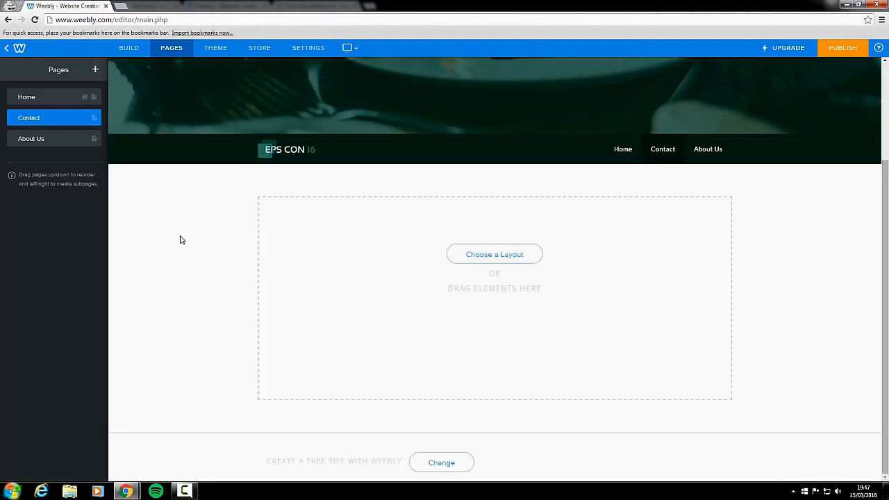
{"action": "mouse_move", "coordinate": [156, 77]}
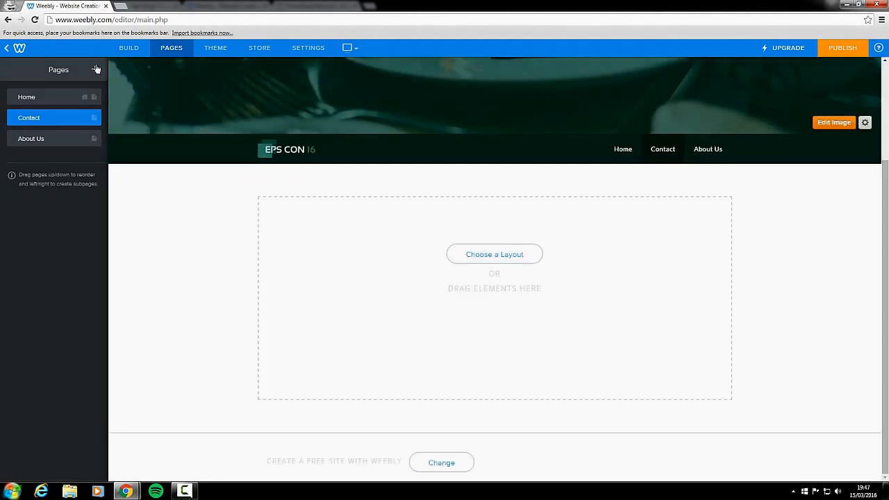
{"action": "left_click", "coordinate": [132, 50]}
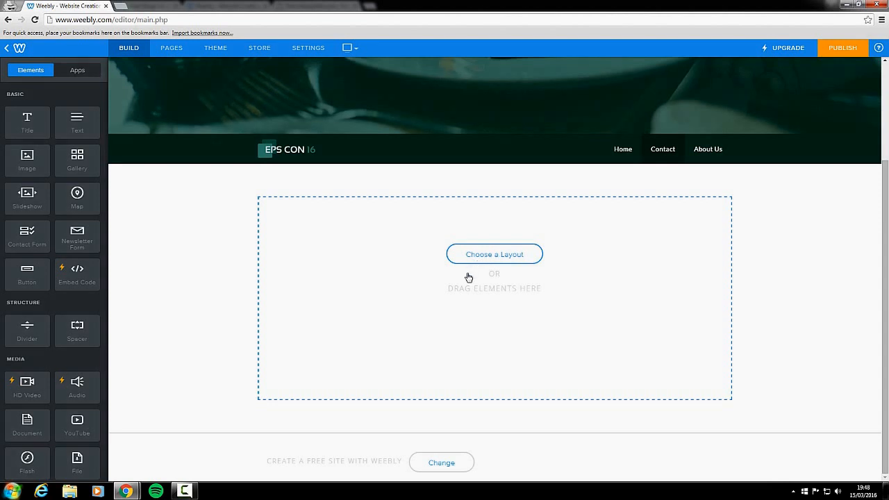
{"action": "left_click", "coordinate": [500, 255]}
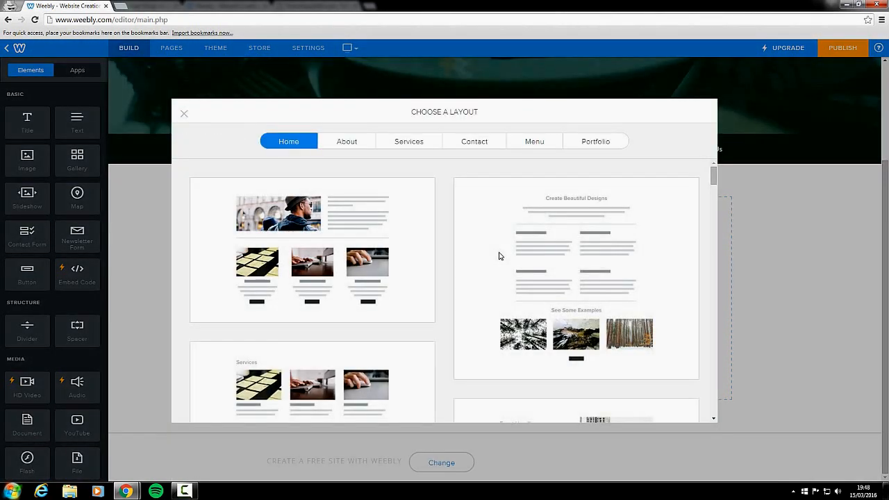
{"action": "scroll", "coordinate": [417, 278], "scroll_direction": "down", "scroll_amount": 10}
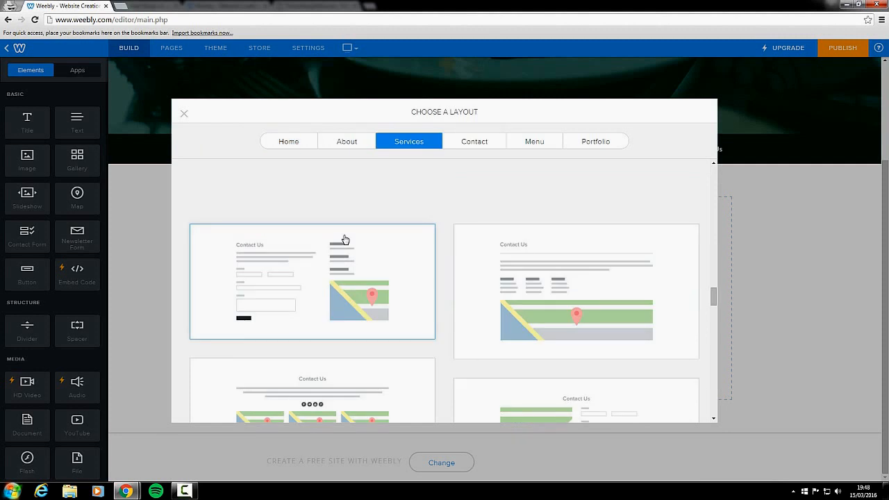
{"action": "left_click", "coordinate": [294, 143]}
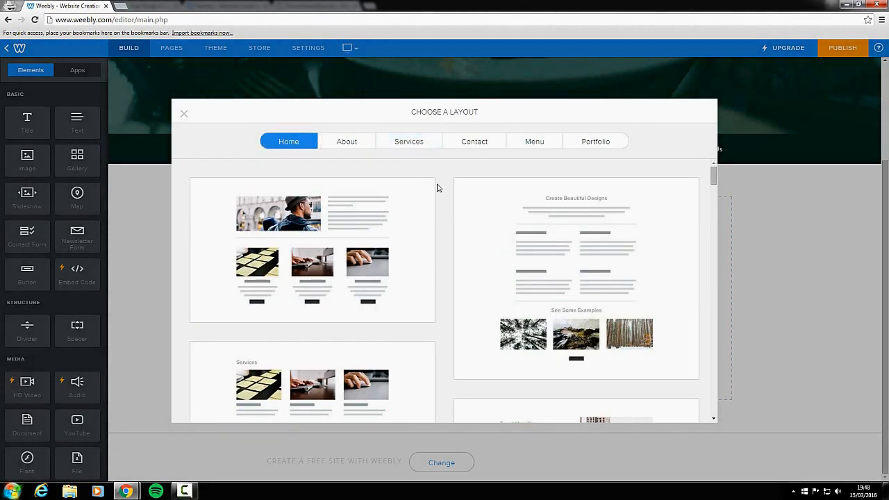
{"action": "scroll", "coordinate": [438, 187], "scroll_direction": "down", "scroll_amount": 1}
{"action": "scroll", "coordinate": [440, 199], "scroll_direction": "down", "scroll_amount": 2}
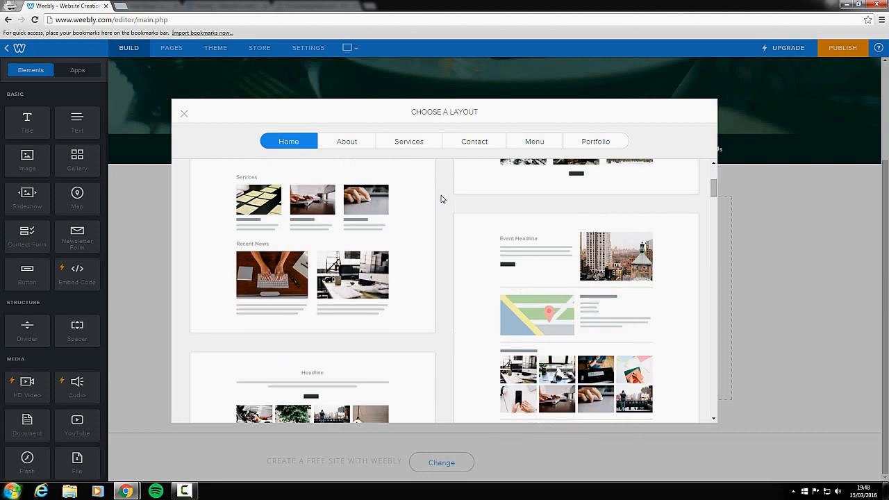
{"action": "scroll", "coordinate": [439, 198], "scroll_direction": "up", "scroll_amount": 2}
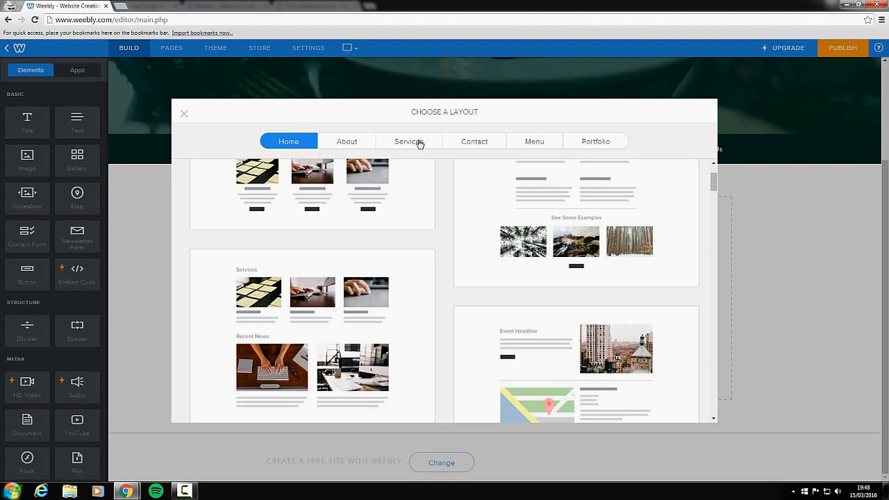
- Apply the Contact layout that has a contact form beside the contact details and map, and keep it
{"action": "left_click", "coordinate": [490, 143]}
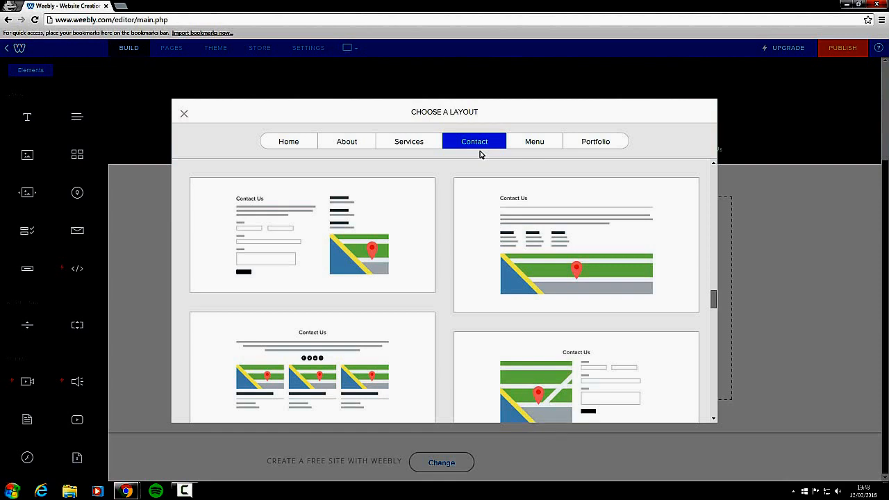
{"action": "scroll", "coordinate": [405, 221], "scroll_direction": "down", "scroll_amount": 3}
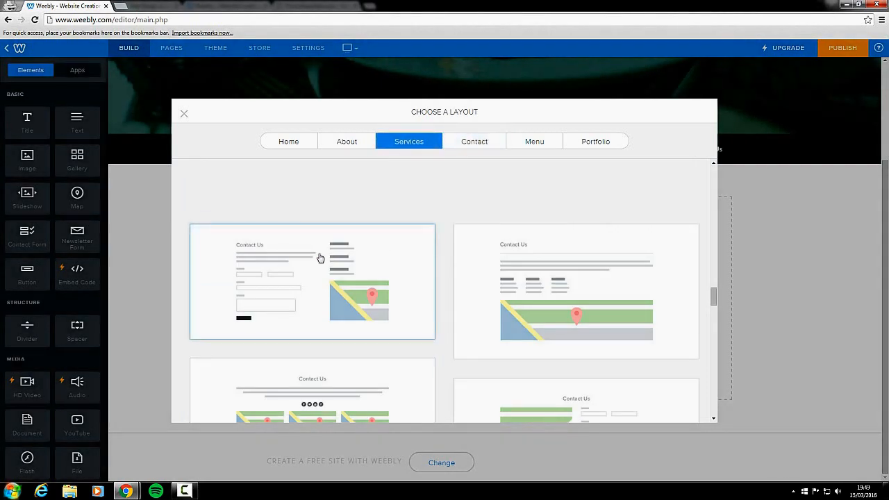
{"action": "left_click", "coordinate": [319, 257]}
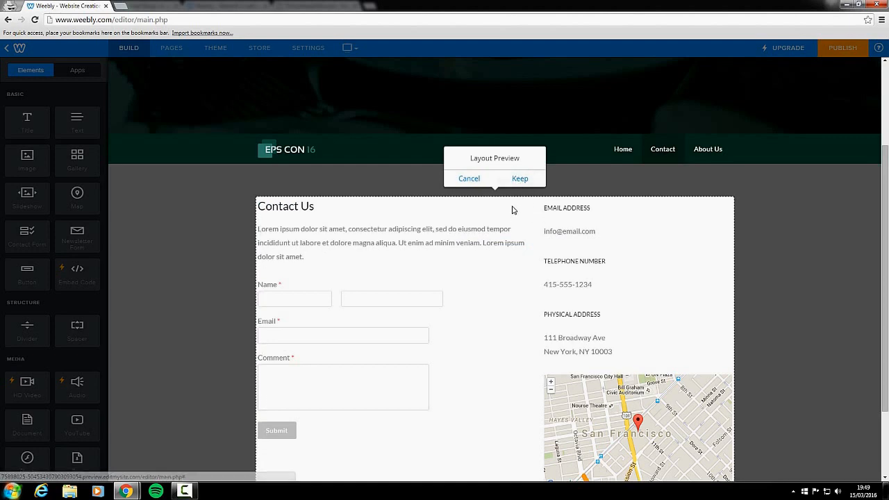
{"action": "scroll", "coordinate": [539, 252], "scroll_direction": "down", "scroll_amount": 1}
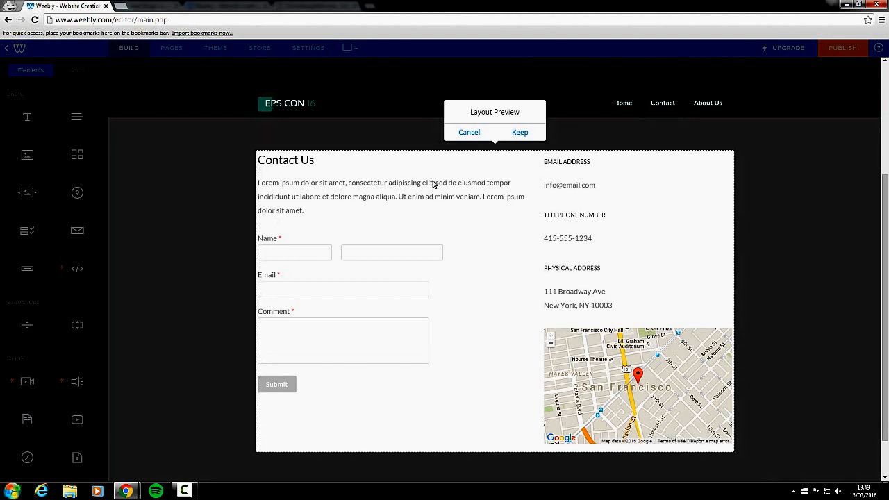
{"action": "left_click", "coordinate": [517, 132]}
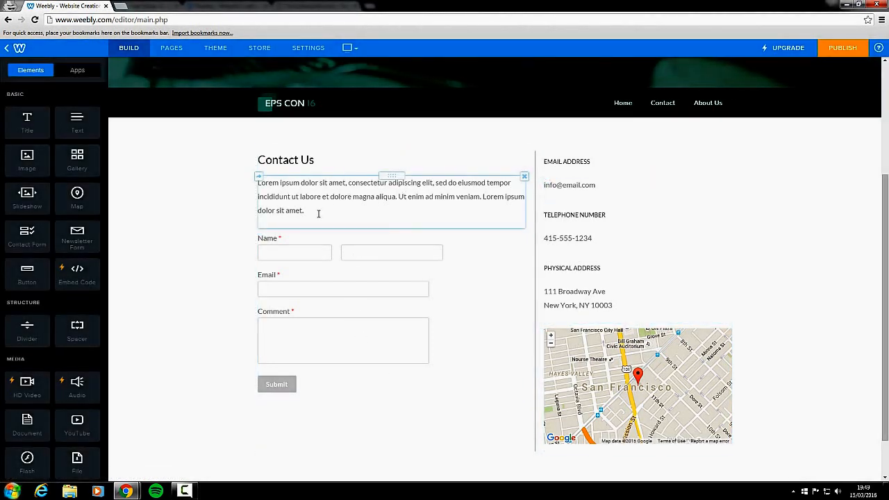
- Replace the placeholder paragraph under the Contact Us title with "wefewrwegerg"
{"action": "left_click_drag", "start_coordinate": [316, 211], "coordinate": [256, 182]}
{"action": "key", "text": "BackSpace"}
{"action": "type", "text": "wefwrwegerg"}
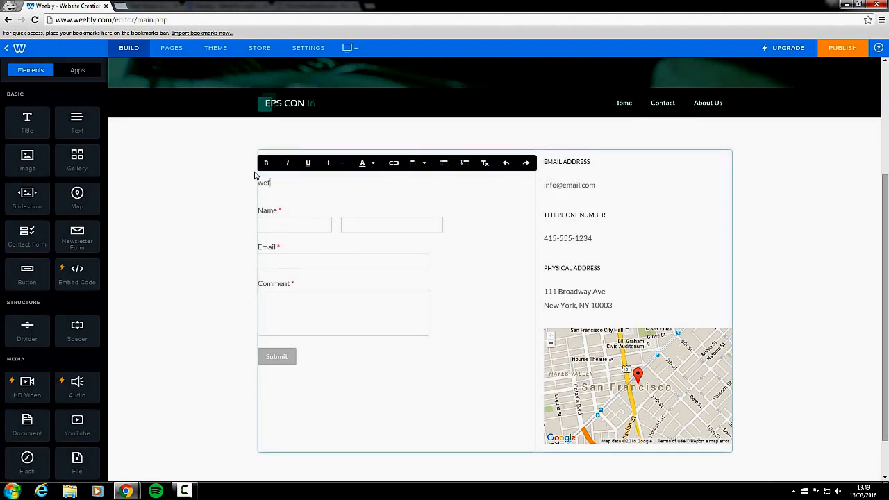
{"action": "left_click", "coordinate": [230, 204]}
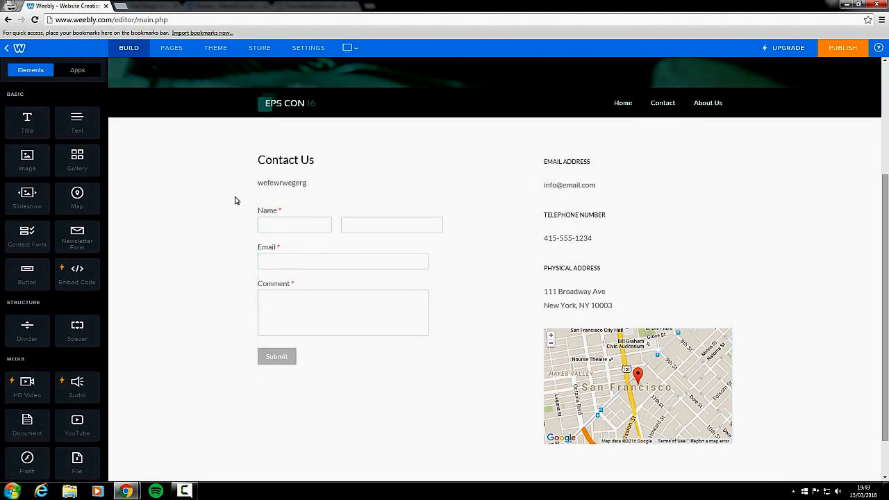